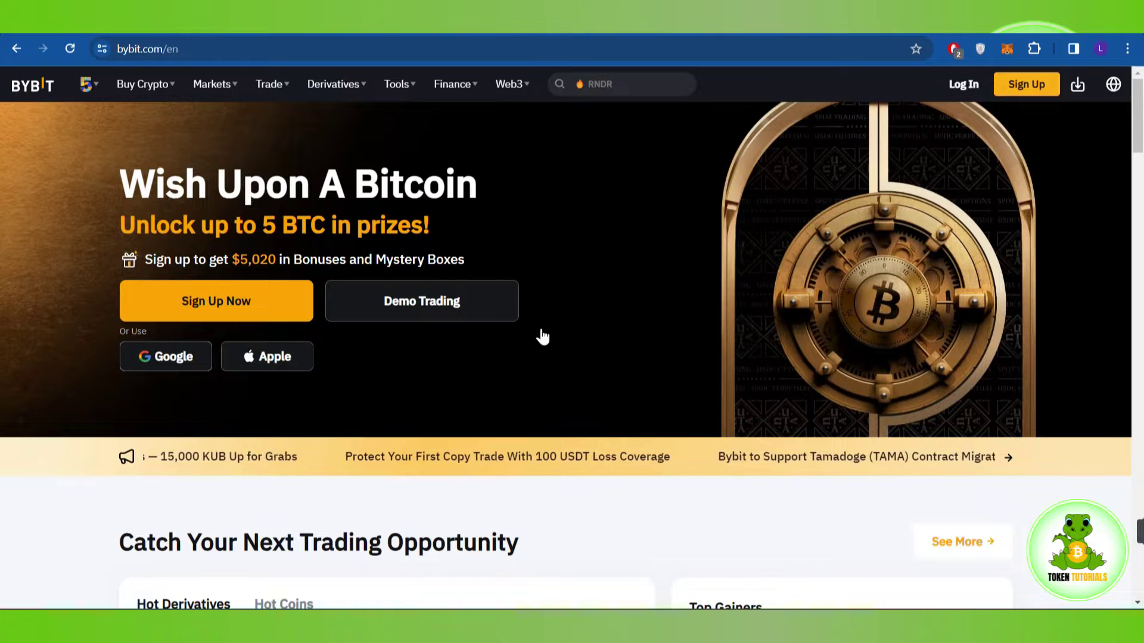
Step: View the full homepage URL, then open the Wish Upon A Bitcoin promotion page
left_click(232, 49)
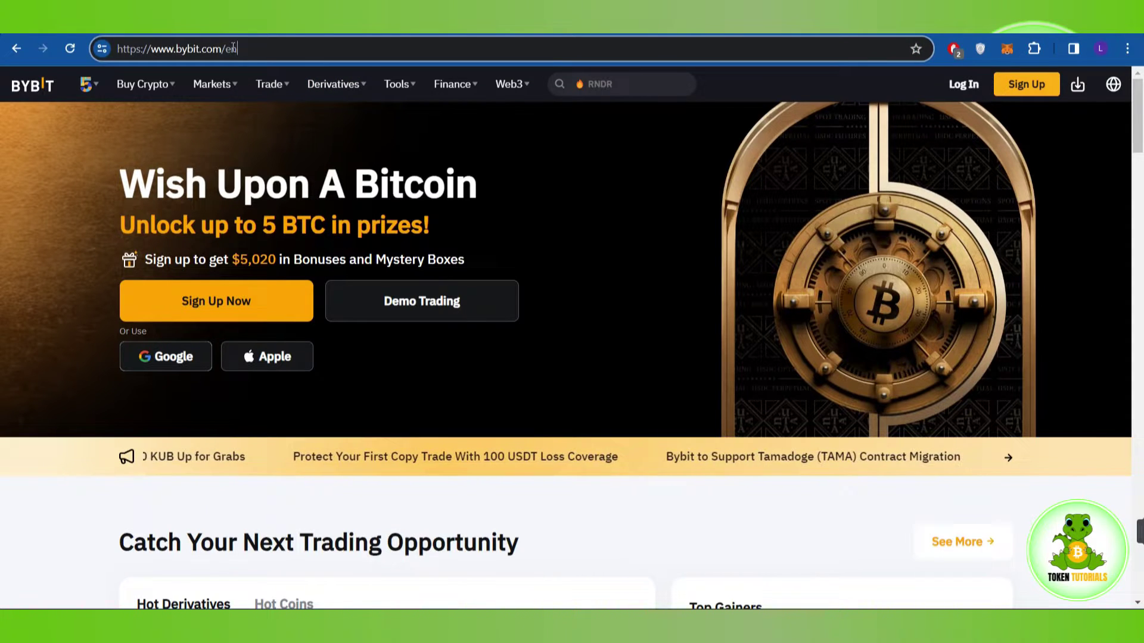
left_click_drag(232, 48, 11, 56)
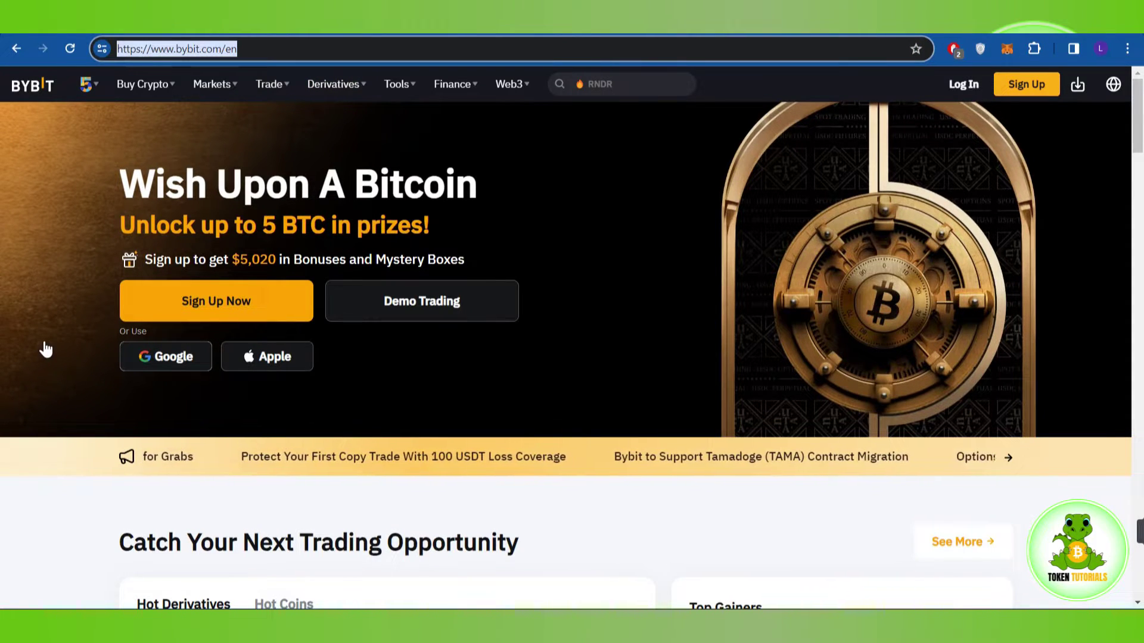
left_click(25, 207)
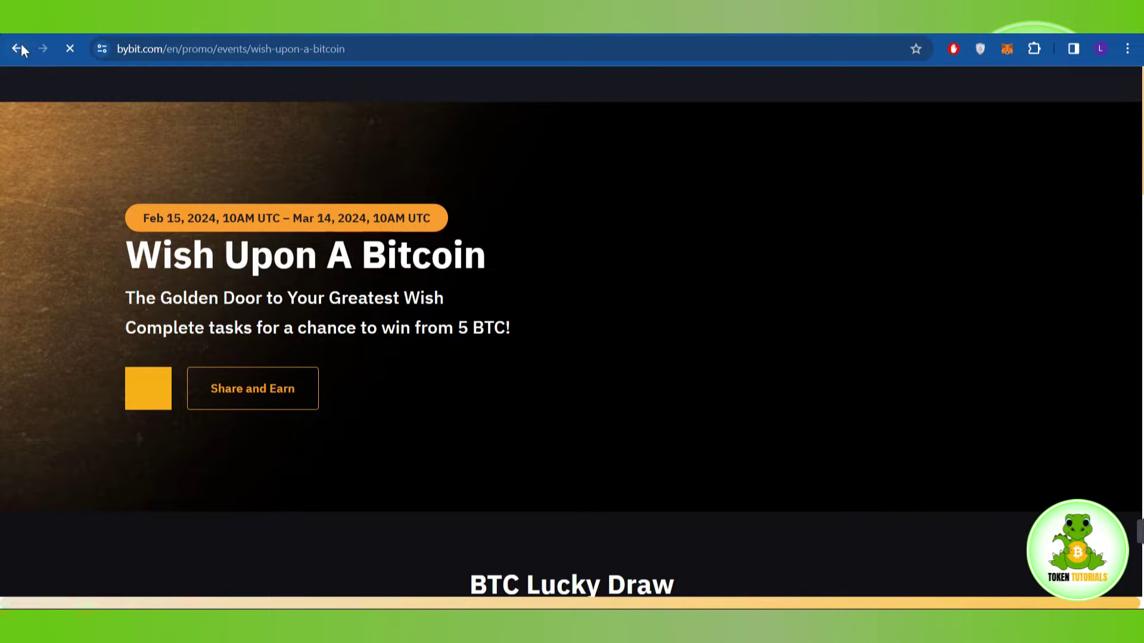
Step: Return to the Bybit homepage and log in to the account
left_click(21, 44)
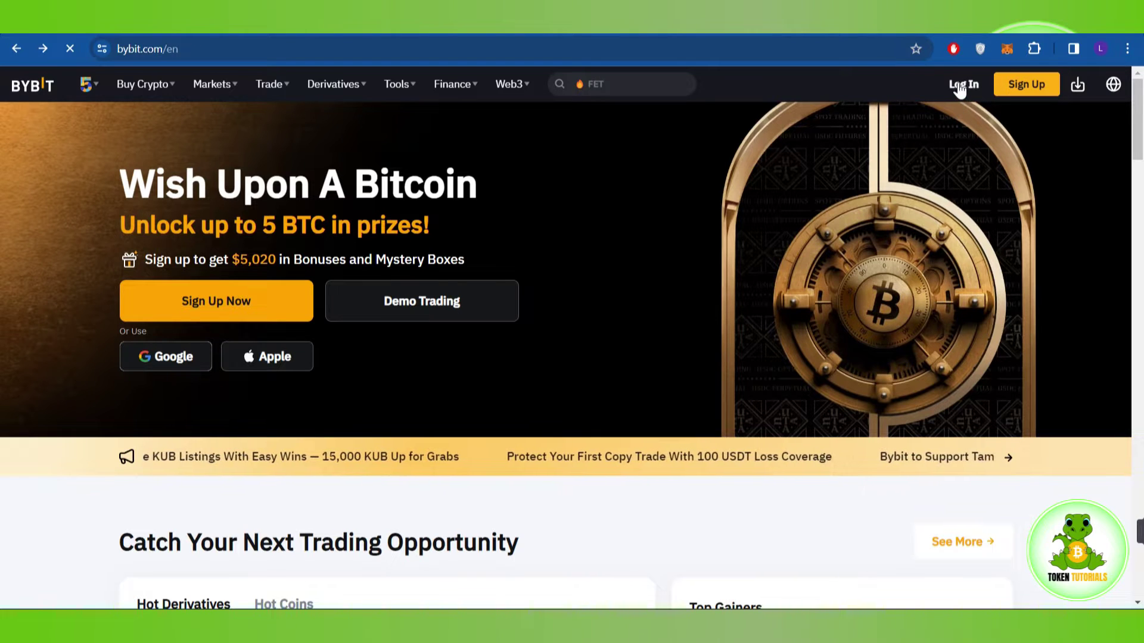
left_click(959, 87)
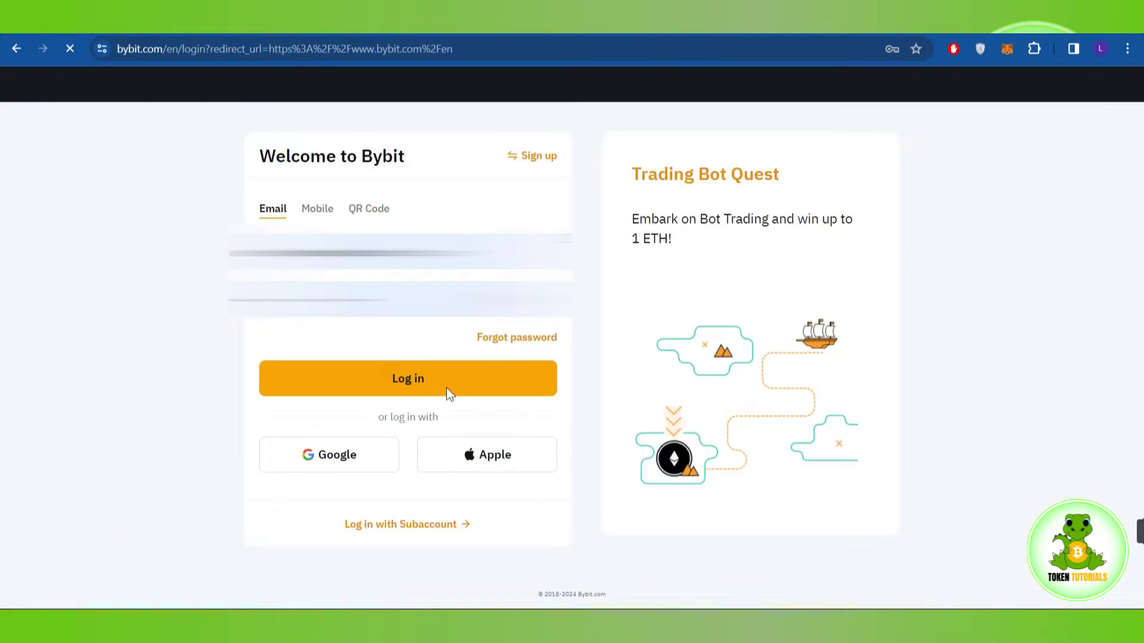
left_click(544, 376)
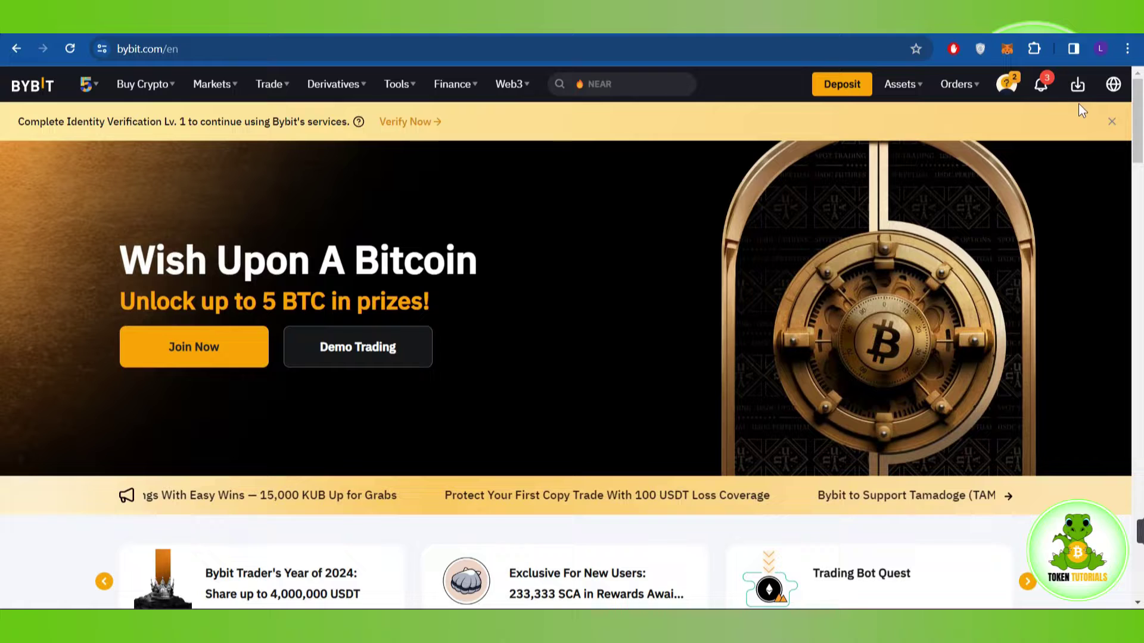
mouse_move(1006, 84)
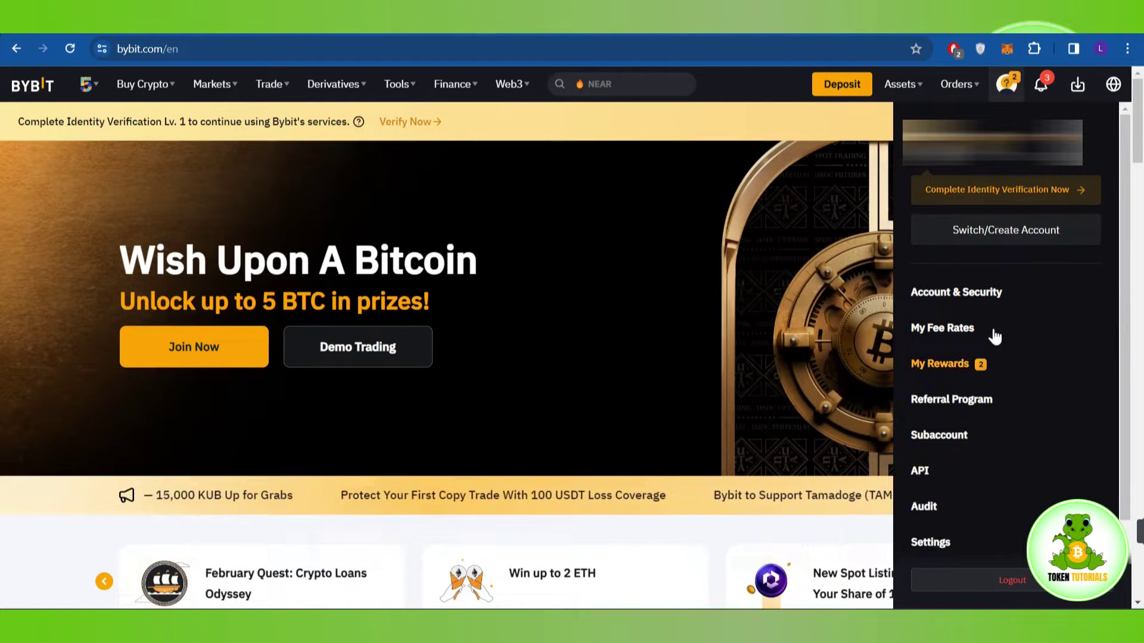
Step: Go to Account & Security from the profile menu and reach Account Activities
left_click(971, 291)
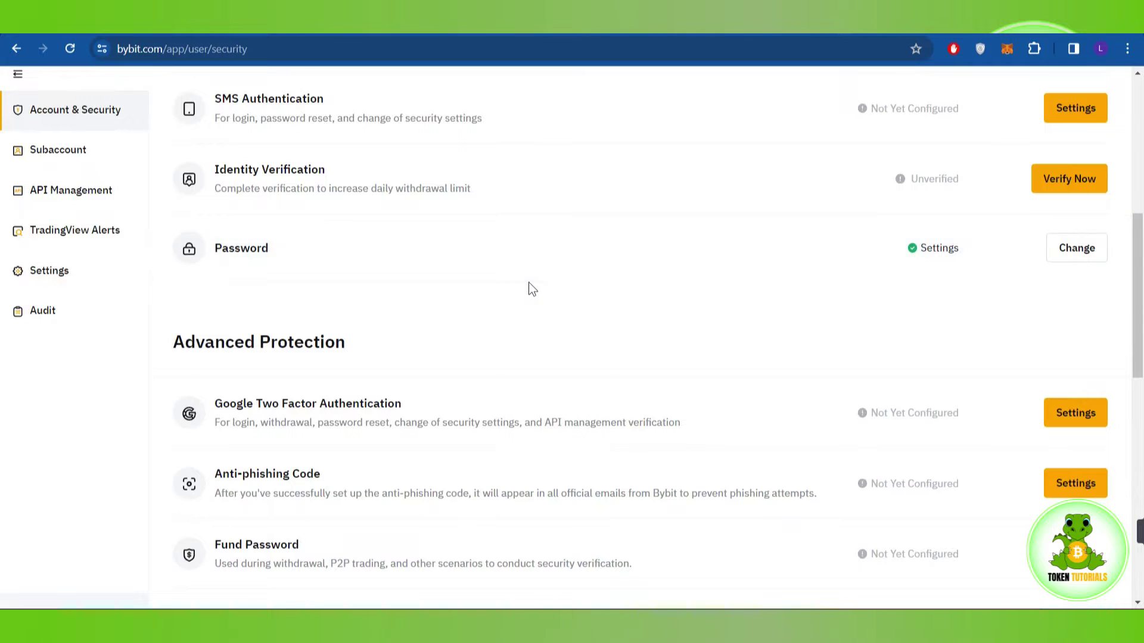
scroll(529, 285, "down", 3)
scroll(528, 285, "down", 5)
scroll(528, 284, "down", 3)
scroll(528, 284, "up", 3)
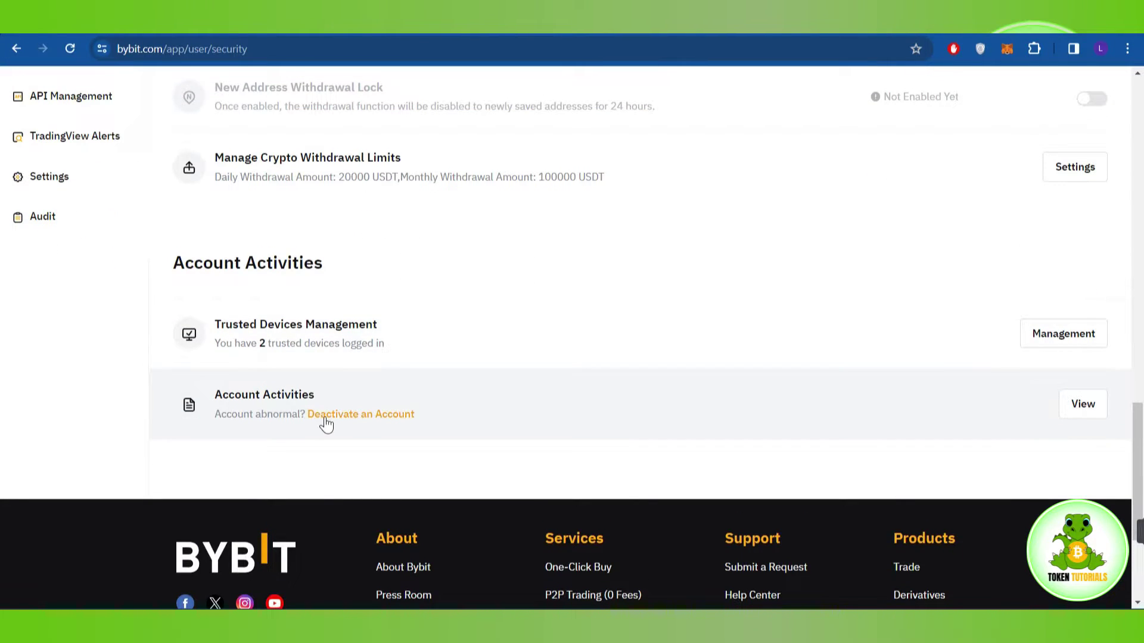
Step: Open Deactivate an Account from Account Activities and highlight the masked account email
left_click(396, 420)
scroll(457, 412, "down", 2)
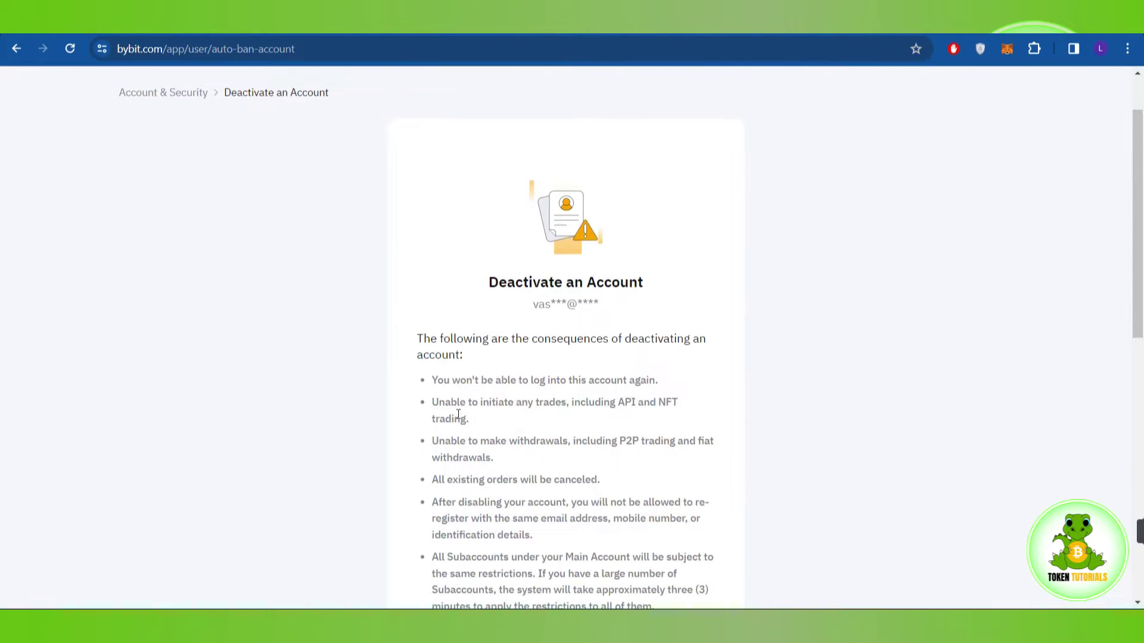
left_click_drag(526, 233, 609, 231)
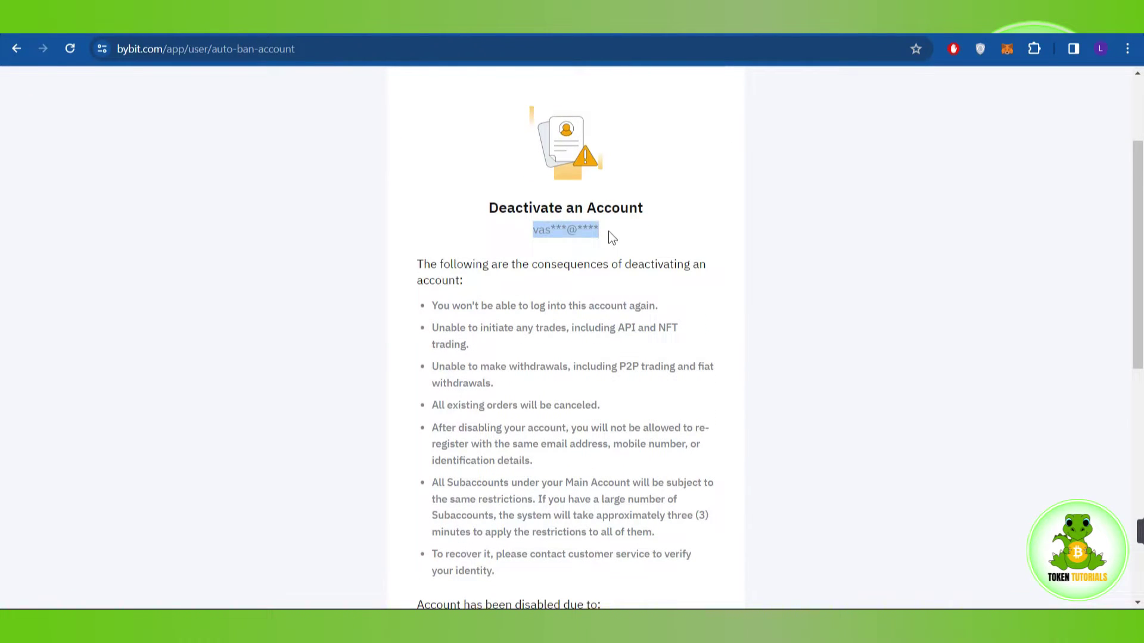
scroll(621, 248, "down", 1)
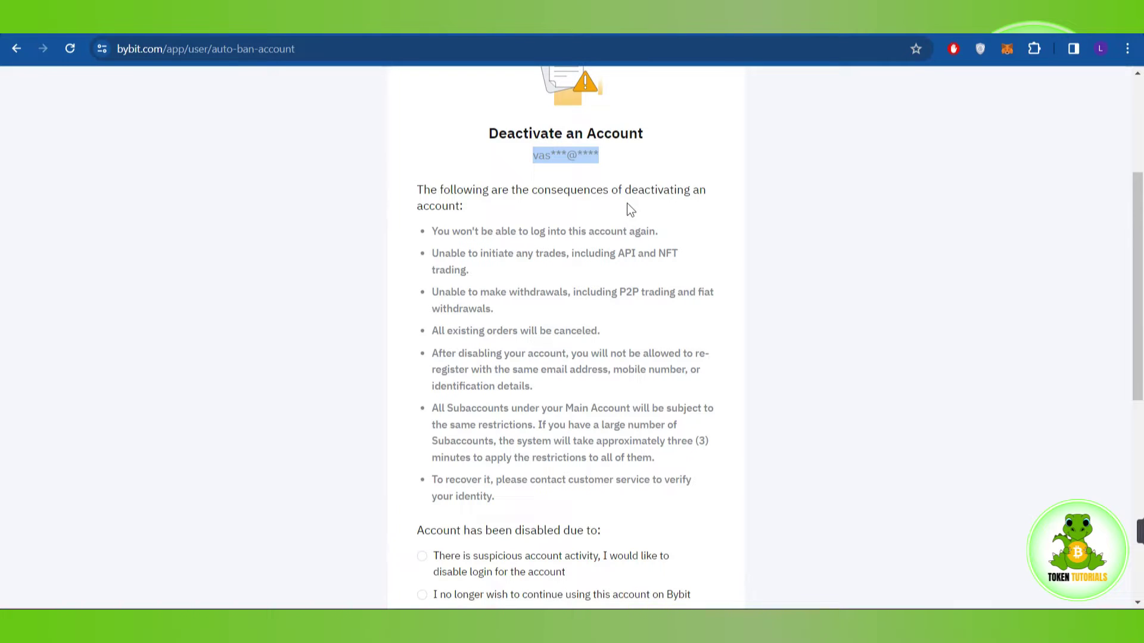
scroll(580, 205, "down", 1)
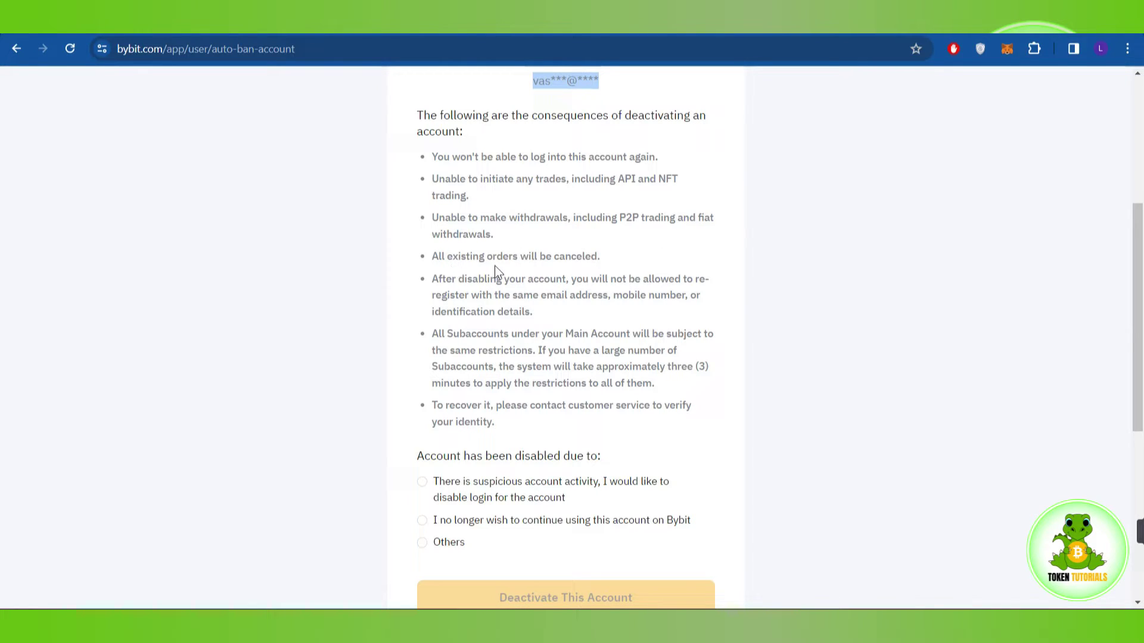
scroll(496, 271, "down", 2)
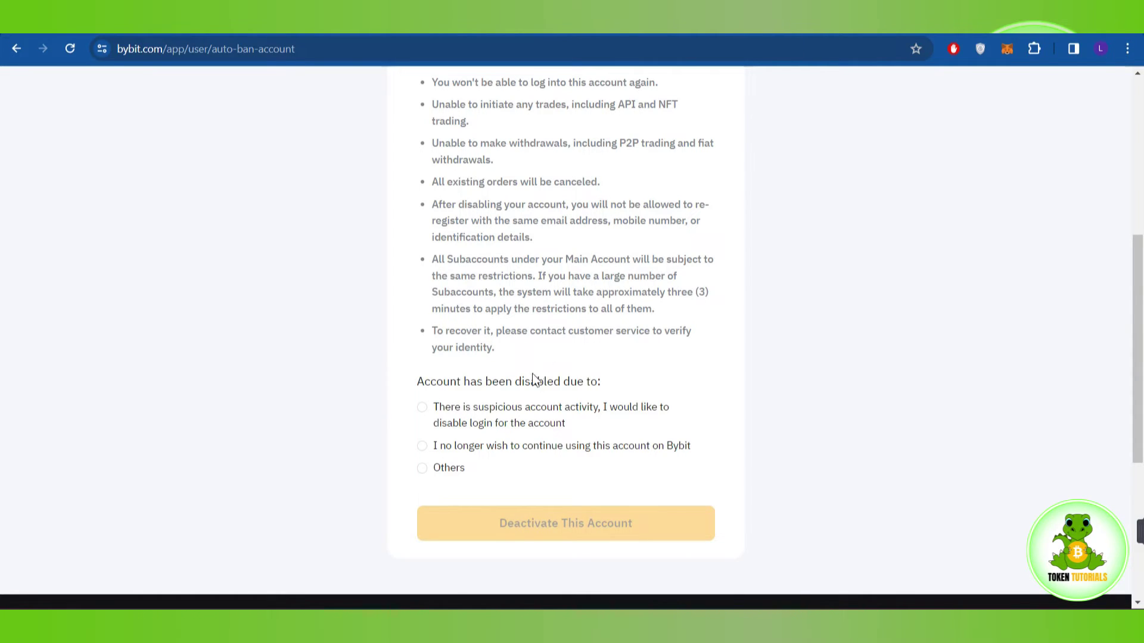
scroll(533, 386, "up", 3)
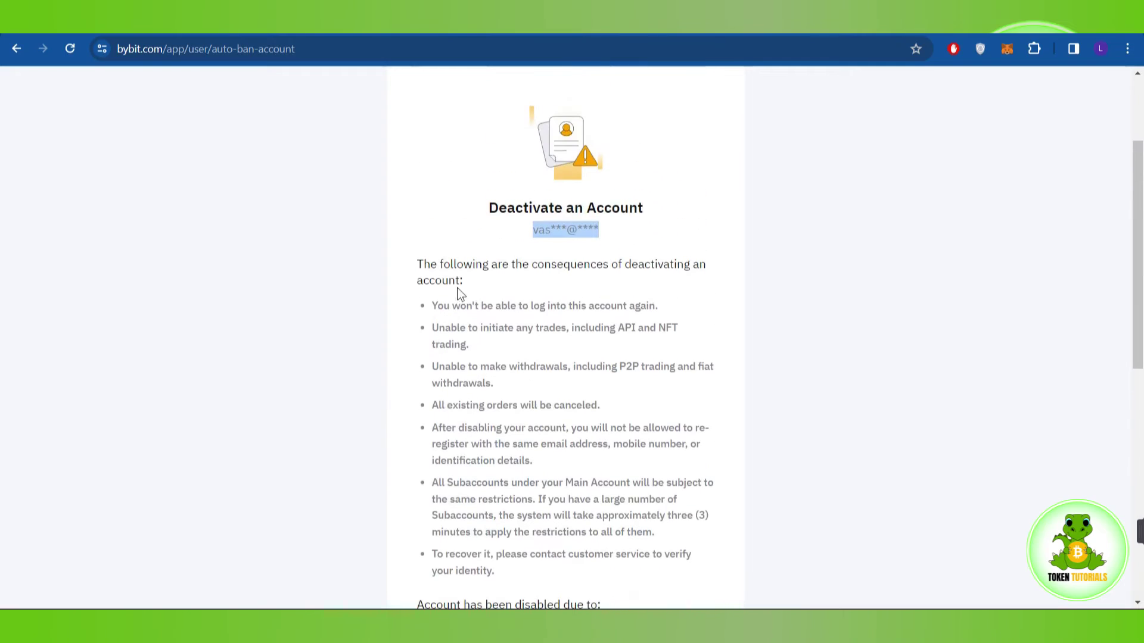
scroll(537, 331, "down", 3)
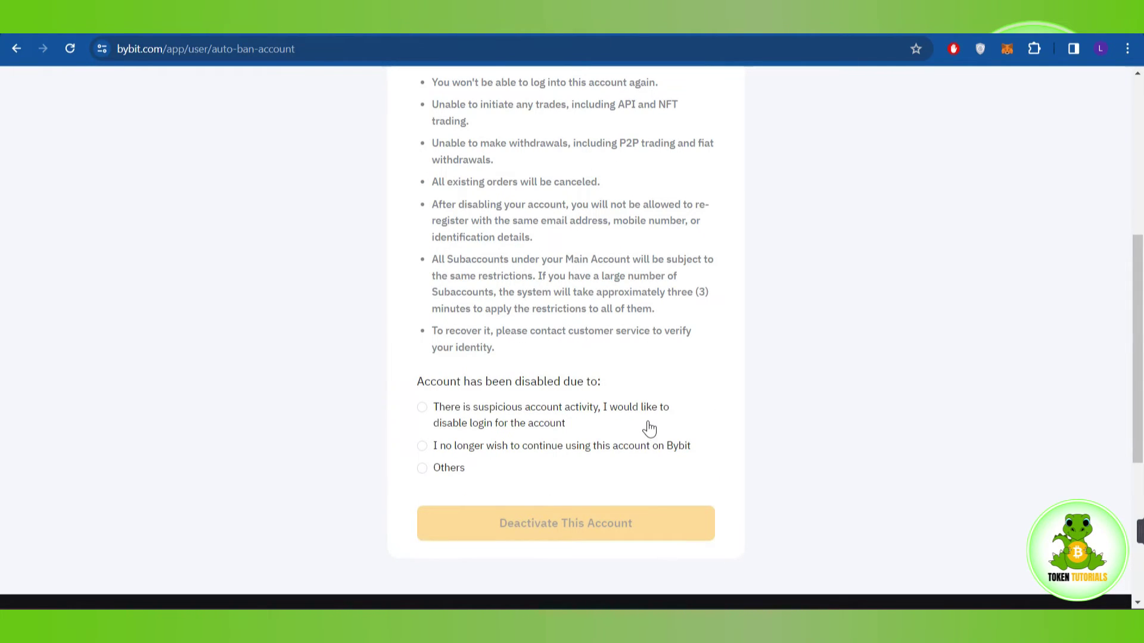
Step: Pick 'There is suspicious account activity' as the reason and review the recovery note
left_click(422, 409)
scroll(424, 336, "down", 1)
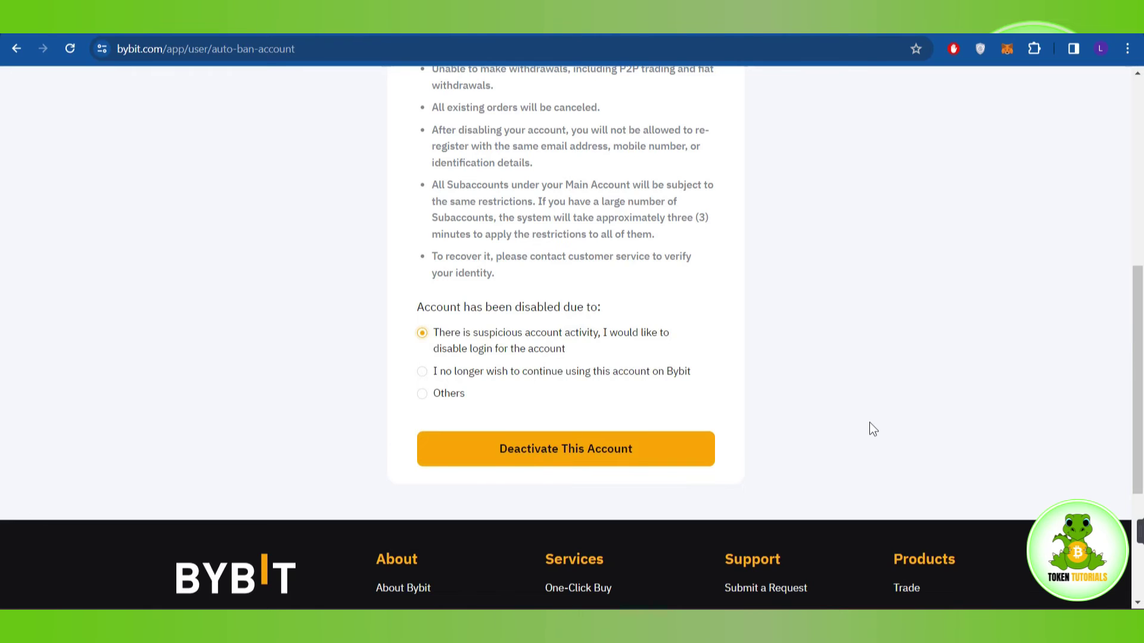
scroll(684, 308, "up", 5)
scroll(684, 307, "down", 5)
left_click_drag(497, 258, 613, 258)
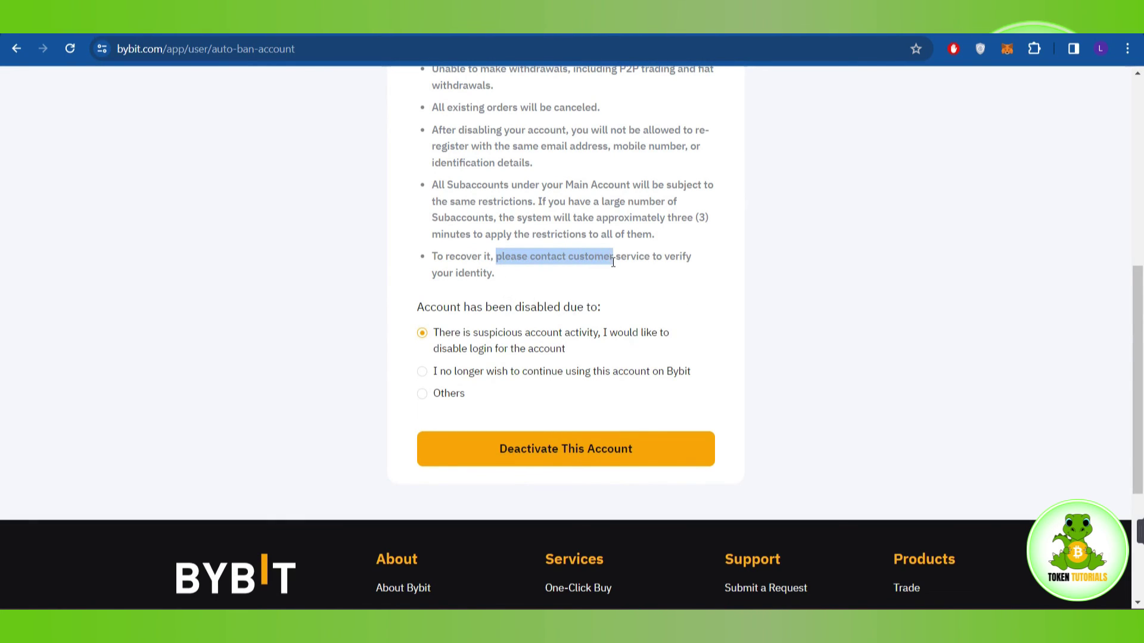
left_click(688, 288)
scroll(700, 288, "up", 2)
scroll(701, 289, "up", 2)
scroll(700, 289, "down", 5)
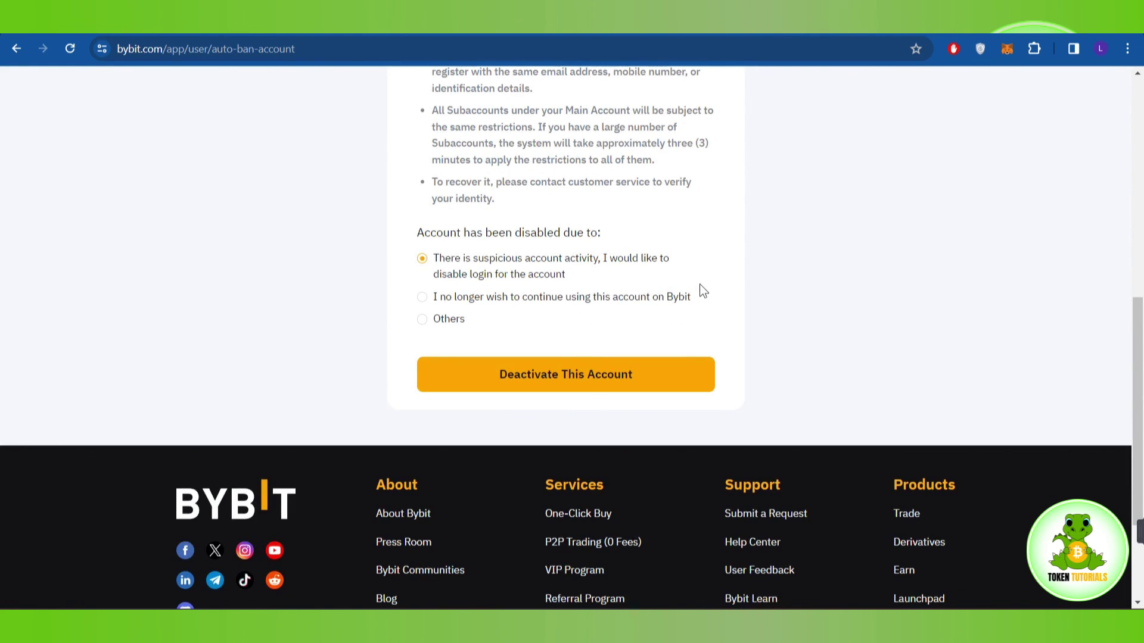
scroll(794, 303, "up", 3)
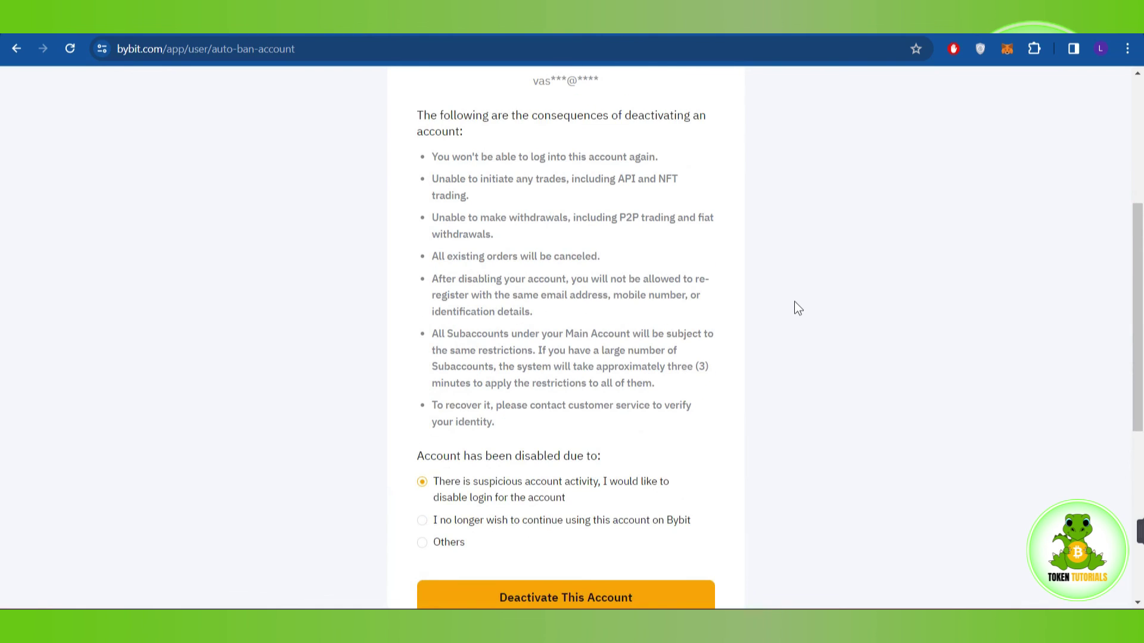